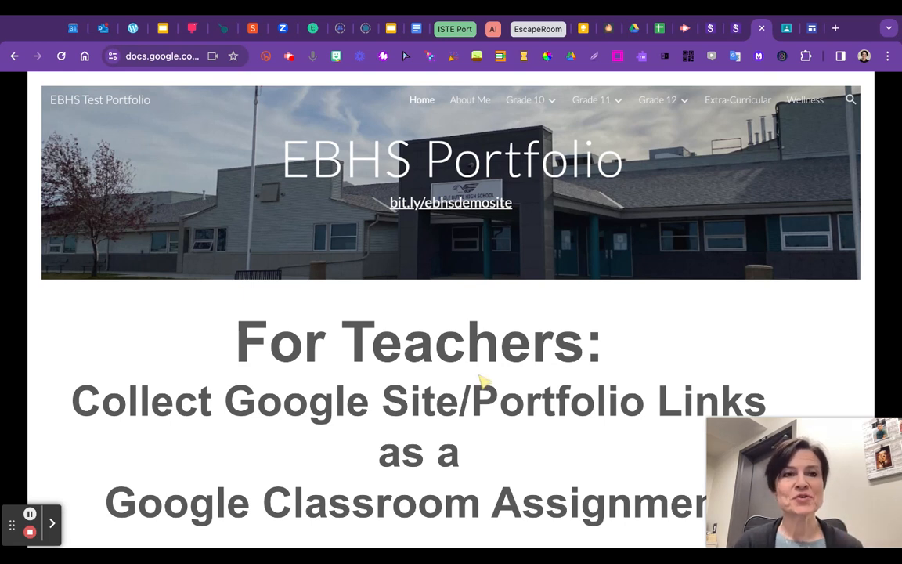
Switch to Google Classroom and start a new assignment titled "Collect Portfolio Link" in the Google Sandbox class's classwork.
left_click(786, 29)
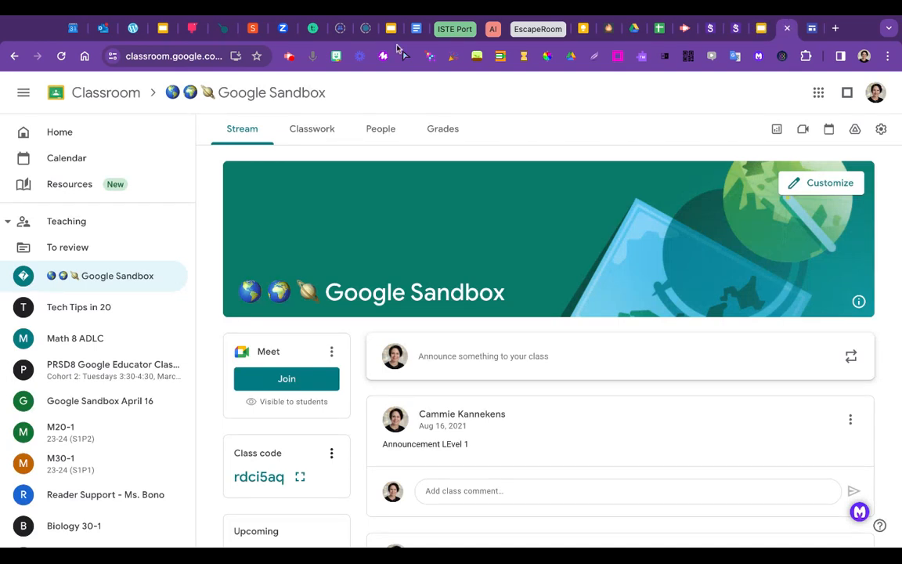
left_click(319, 133)
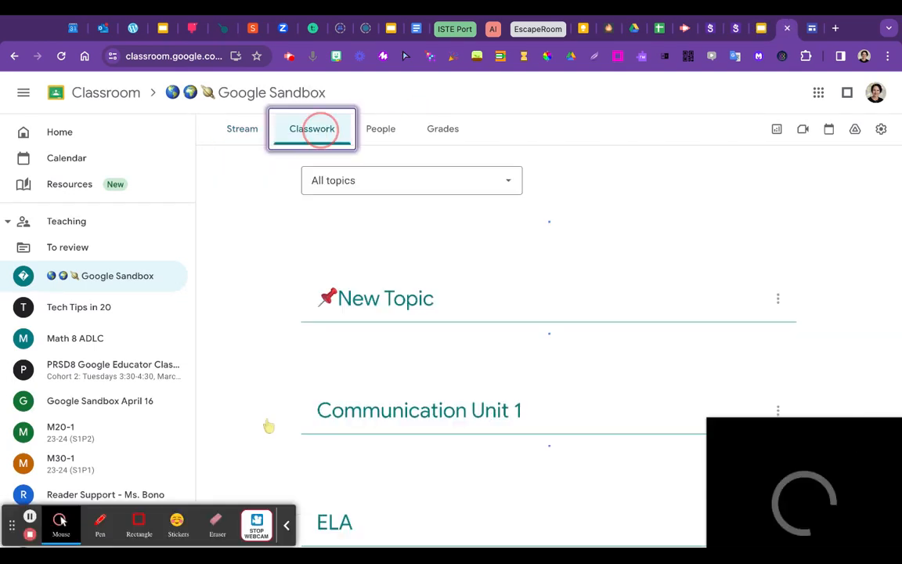
left_click(286, 524)
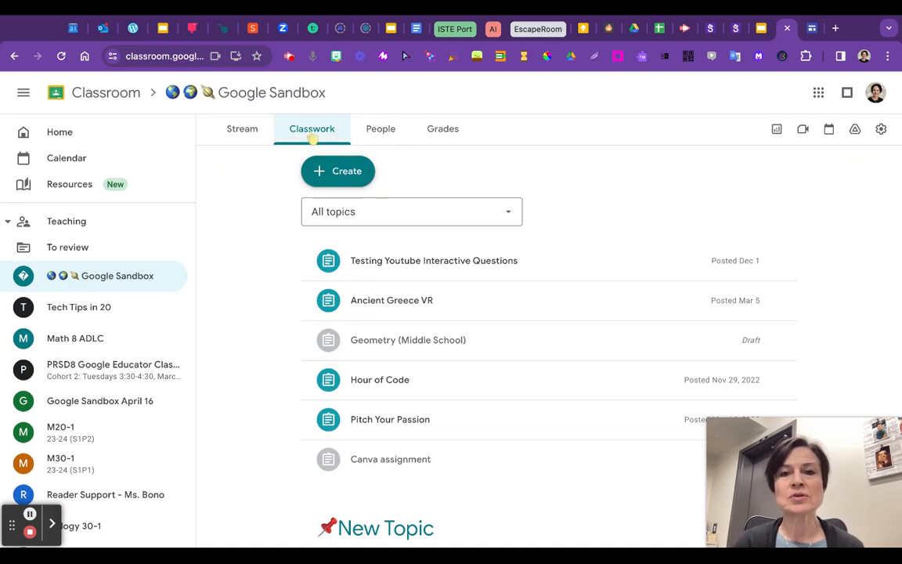
left_click(344, 177)
left_click(371, 216)
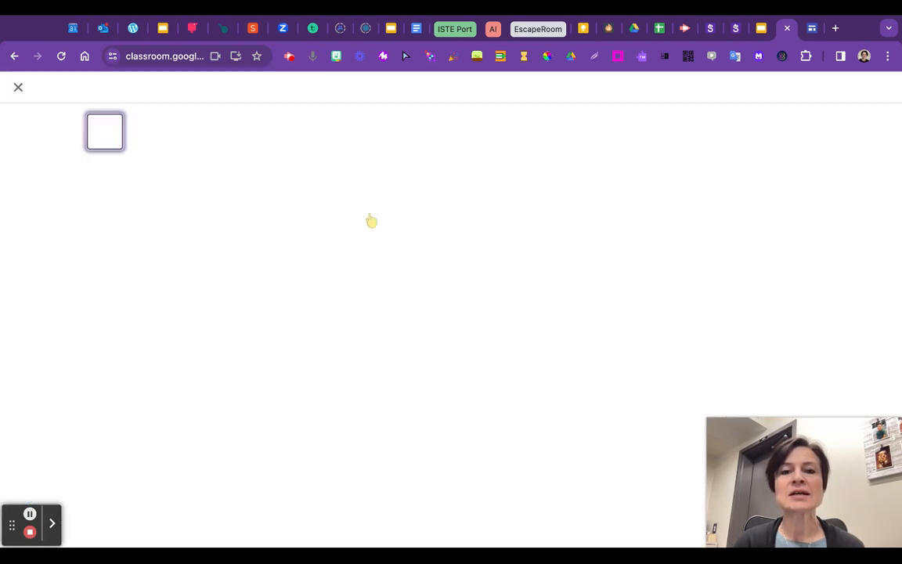
type("Collect Portfolio Link")
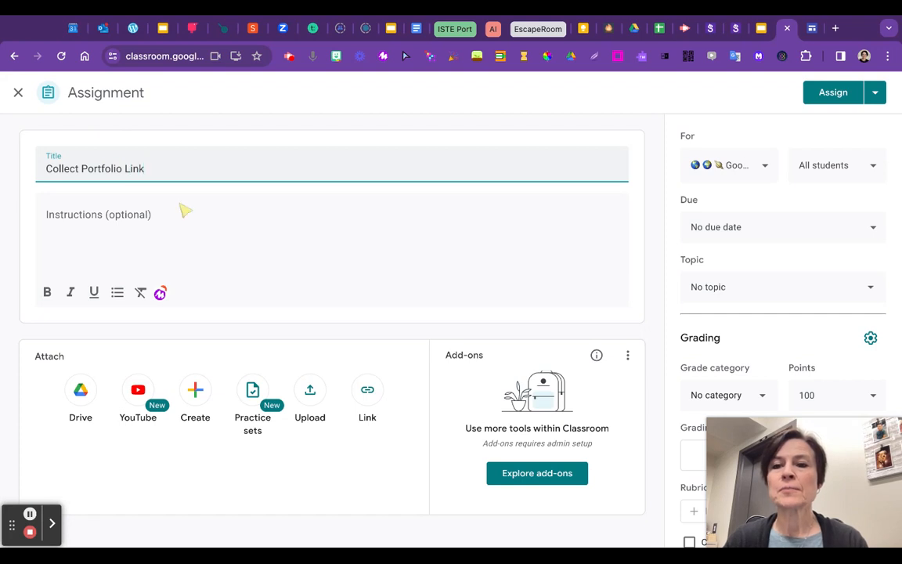
Assign the portfolio link assignment to all students without selecting a grade category.
left_click(30, 514)
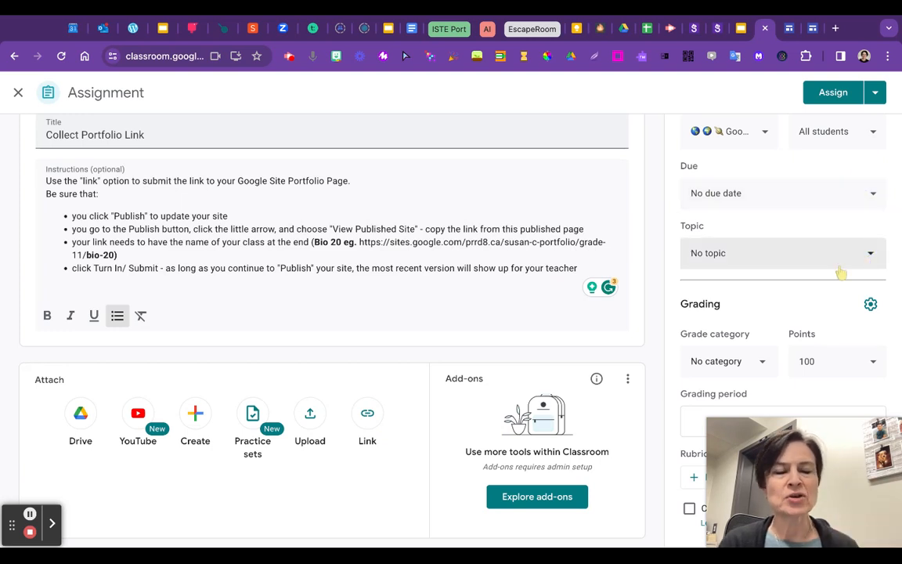
left_click(833, 94)
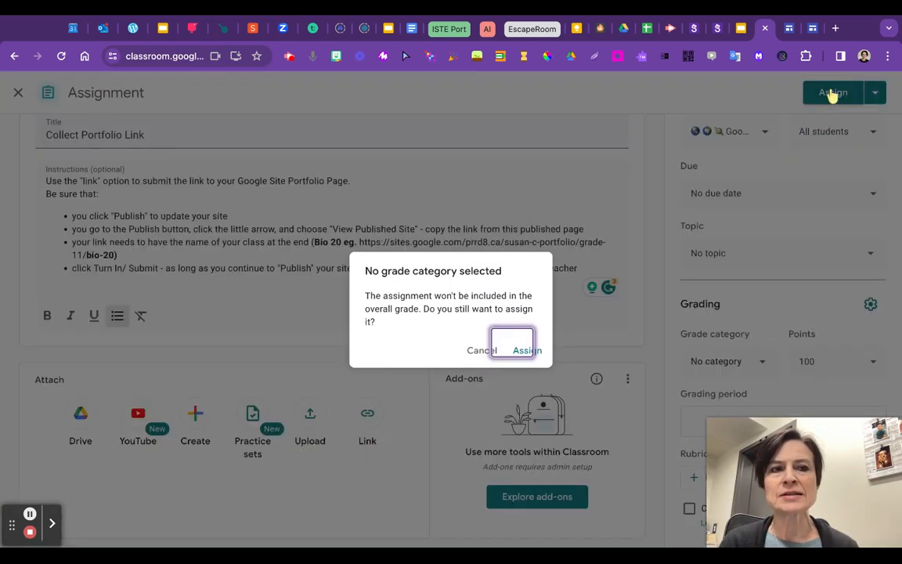
left_click(527, 352)
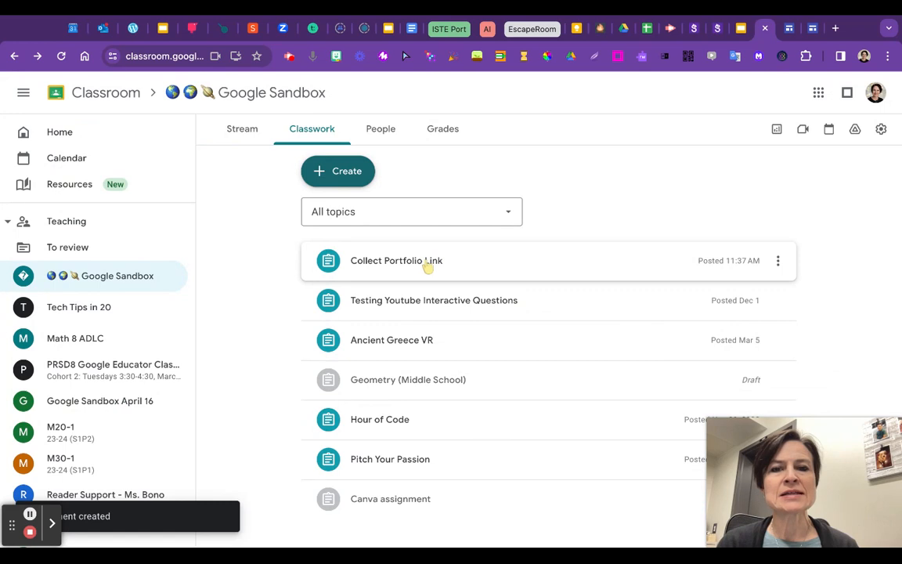
Switch to the EBHS Demo Portfolio in Google Sites, publish its pending changes, and check for unpublished changes.
left_click(791, 32)
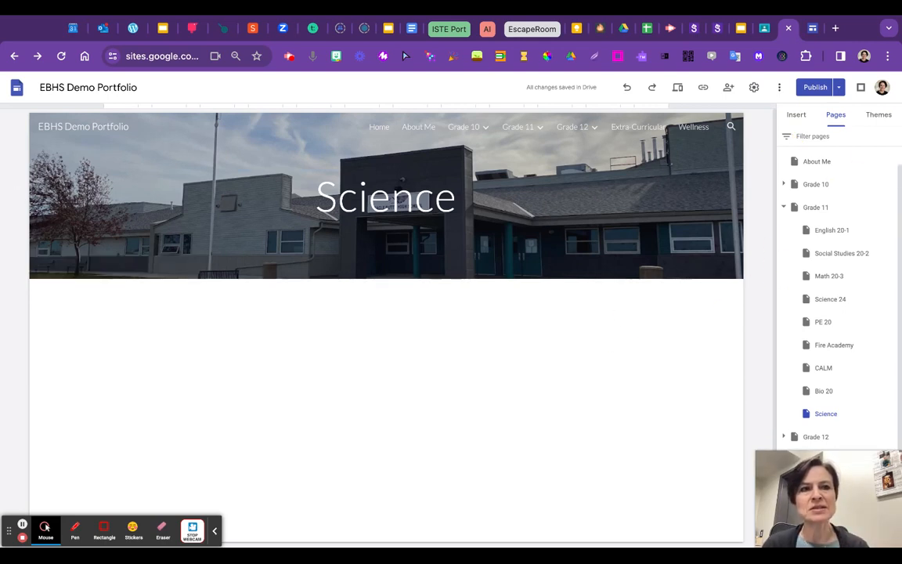
left_click(814, 87)
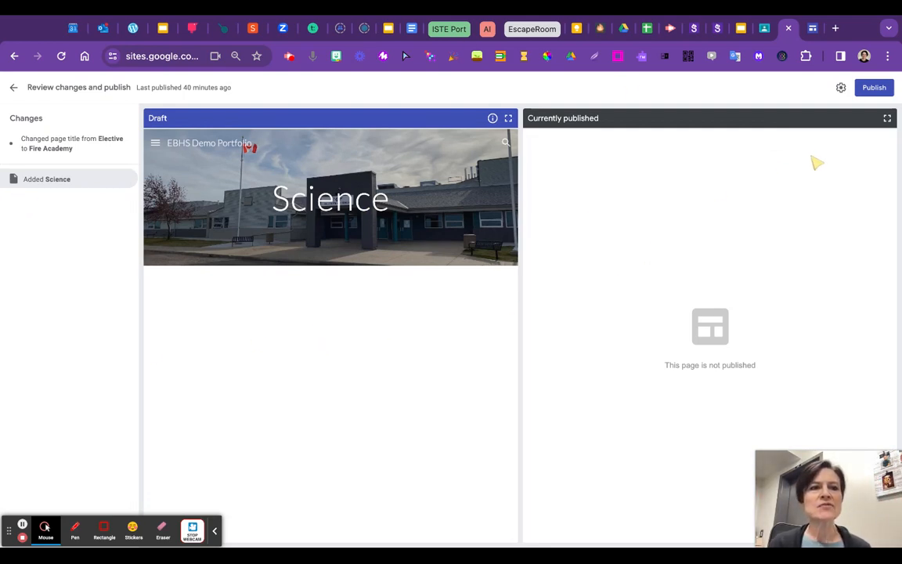
left_click(873, 87)
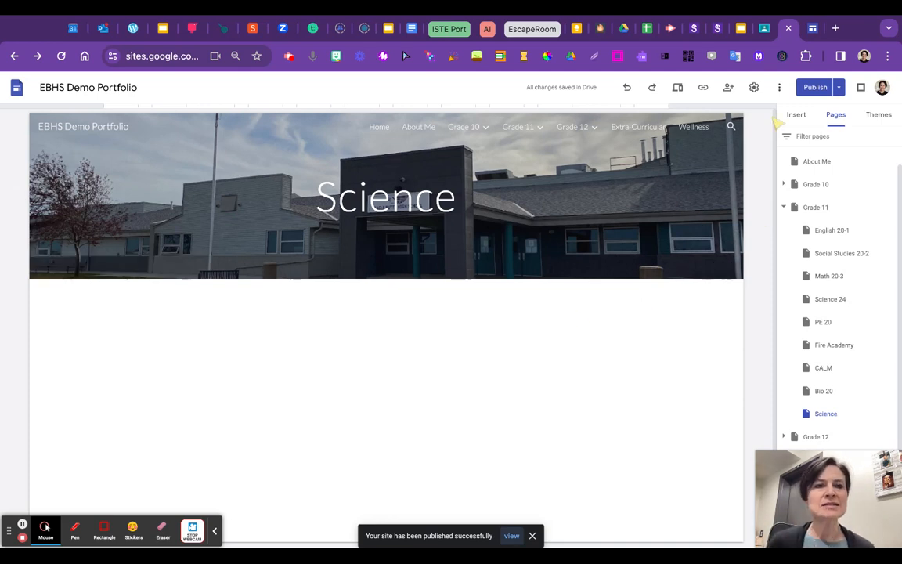
left_click(814, 87)
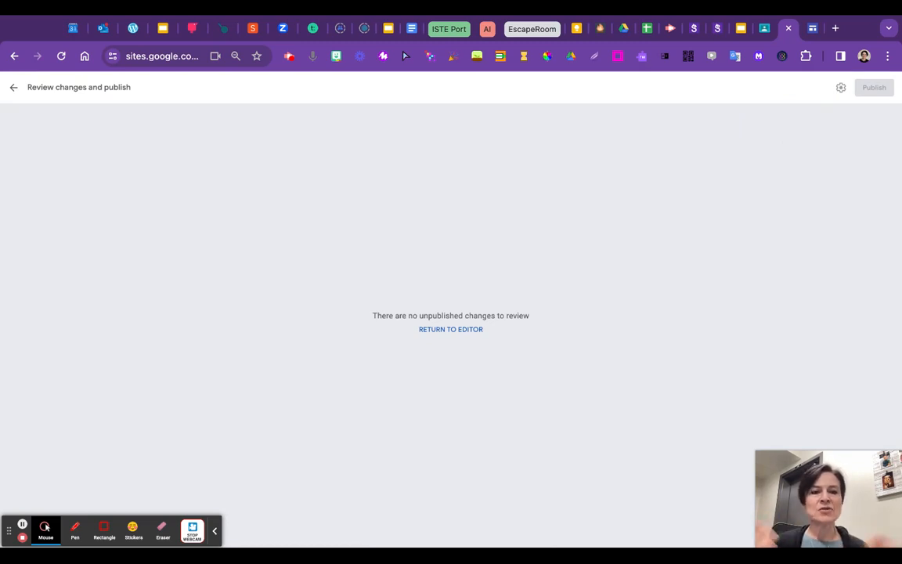
left_click(13, 88)
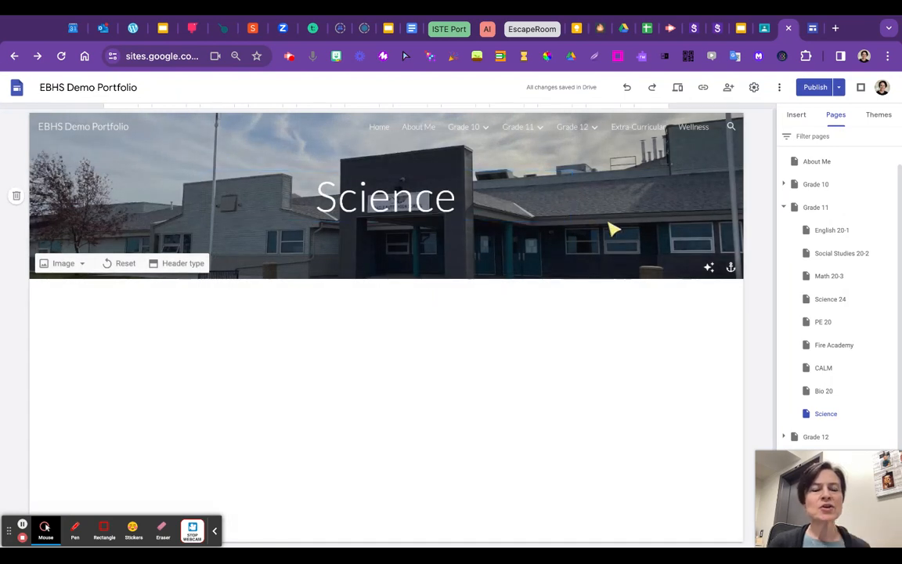
View the published site's Science page and copy its full web address.
left_click(838, 90)
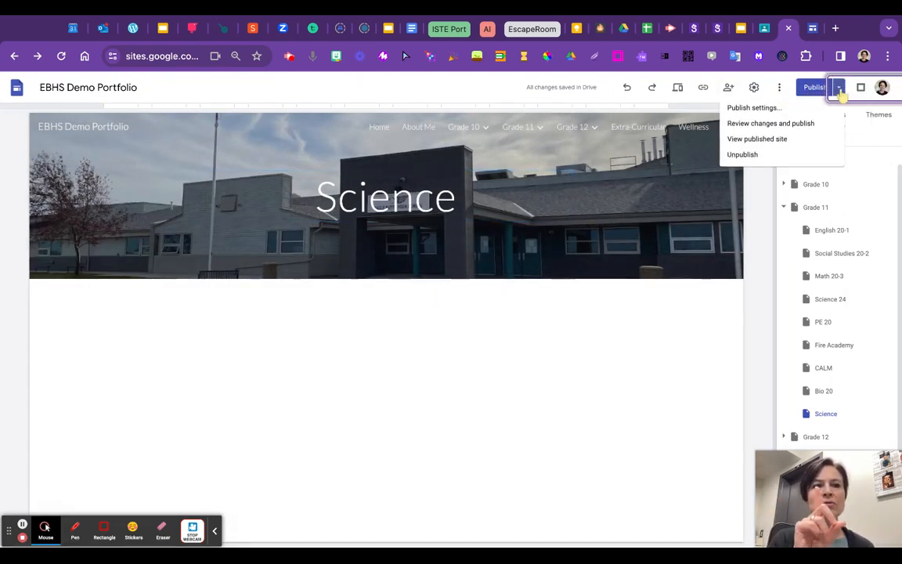
left_click(786, 140)
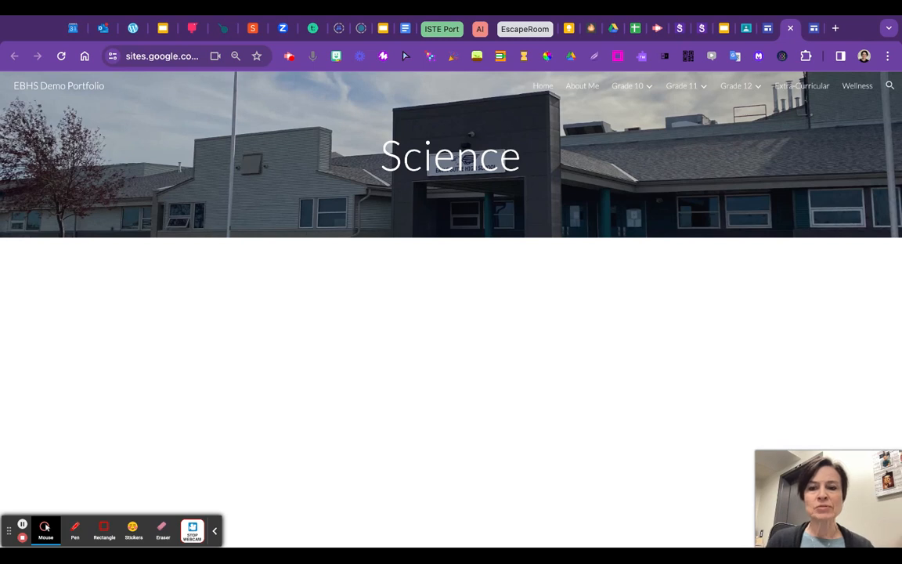
left_click(215, 533)
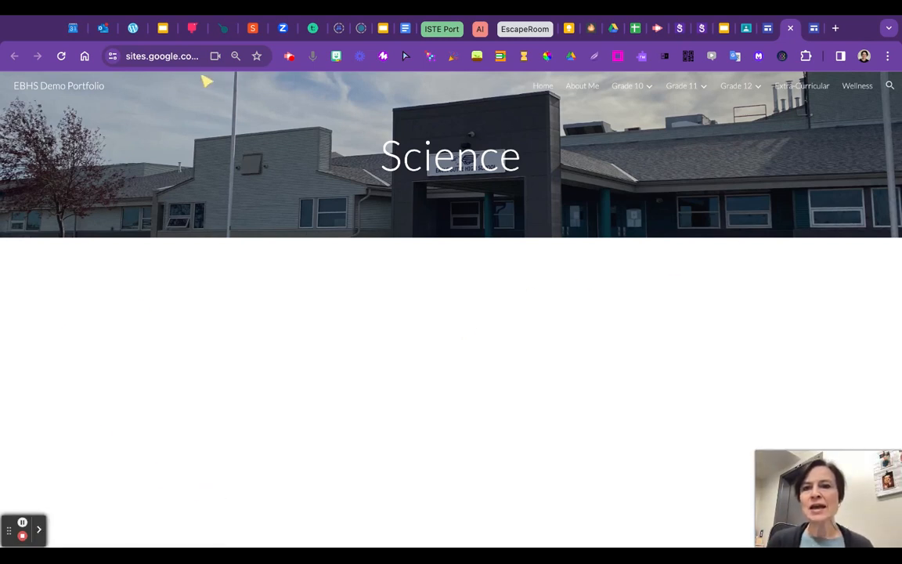
left_click(185, 57)
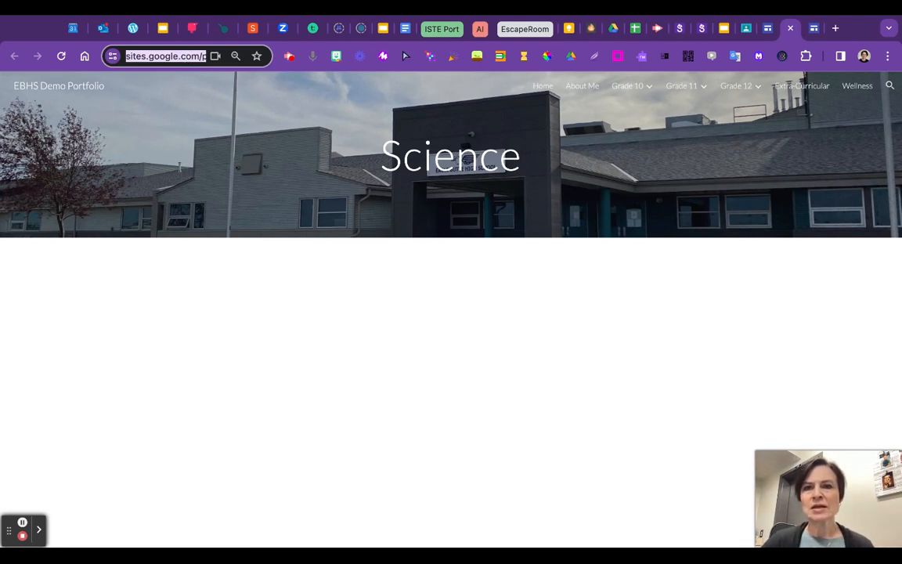
Return to the site editor and paste the published page's address into a new text box beneath the Science header.
left_click(767, 29)
double_click(154, 344)
left_click(151, 341)
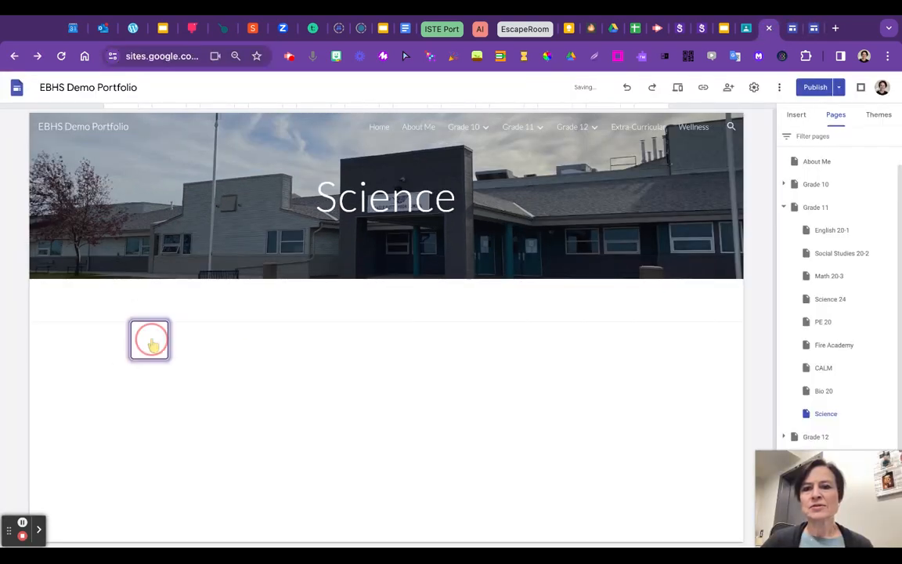
type("https://sites.google.com/prrd8.ca/susan-c-portfolio/grade-11/science")
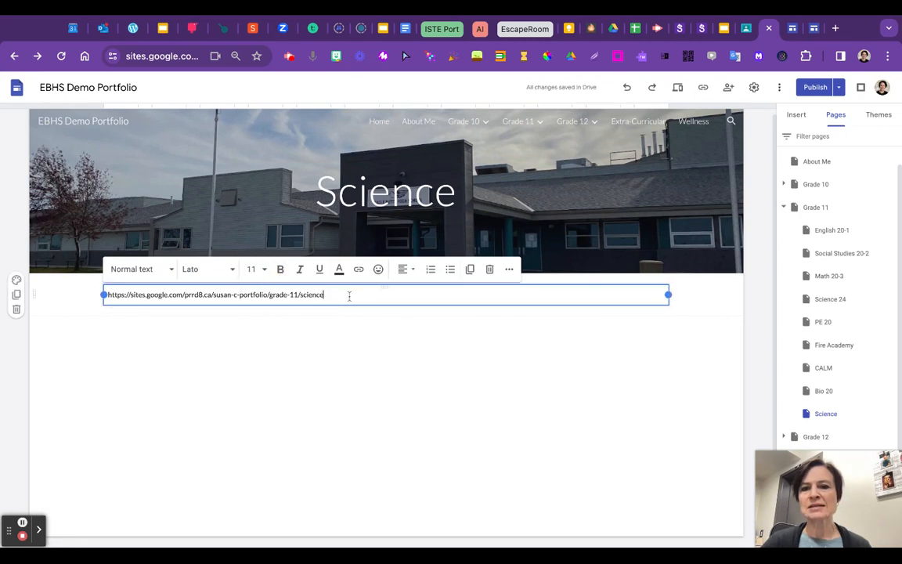
Set the font size of the pasted web address to 36.
left_click_drag(349, 296, 60, 293)
left_click(251, 268)
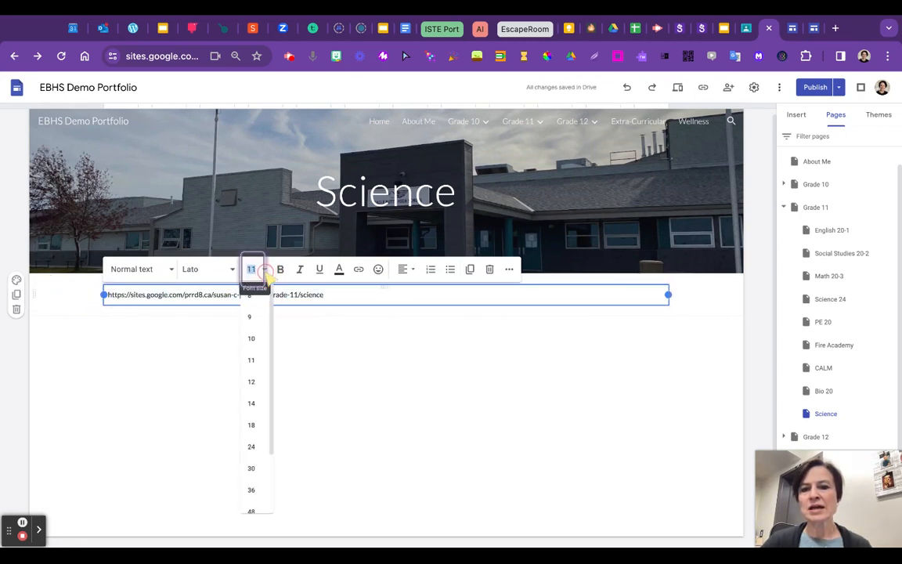
left_click(250, 507)
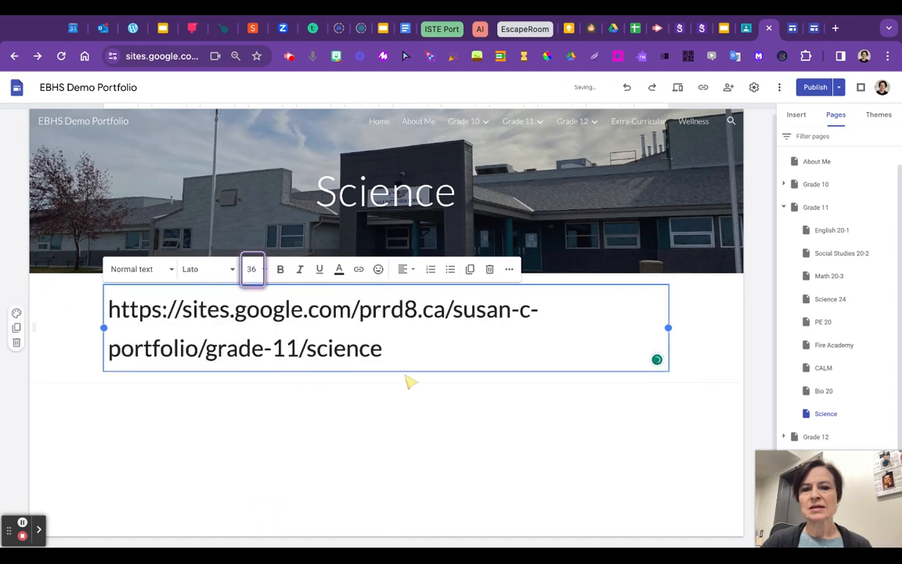
left_click(387, 350)
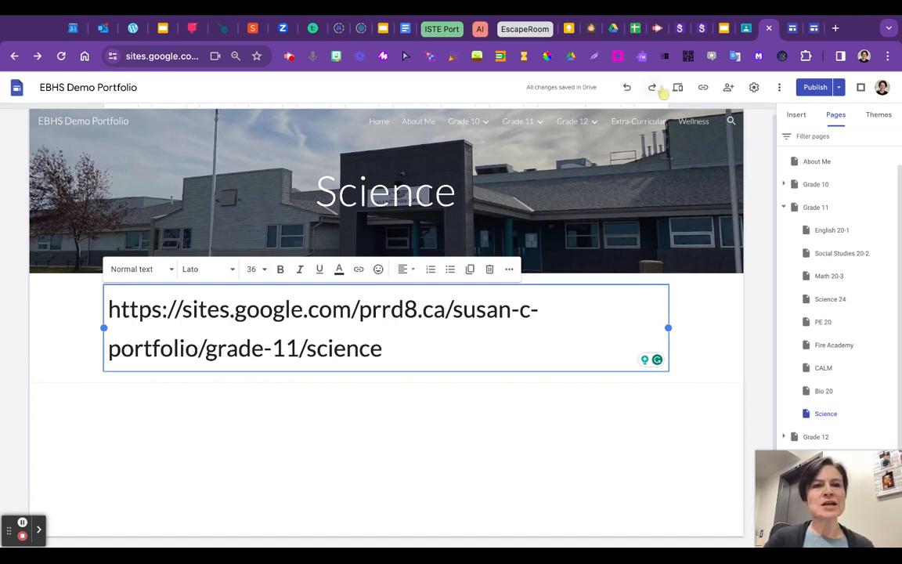
Return to Google Classroom and review the instructions of the Collect Portfolio Link assignment.
left_click(792, 30)
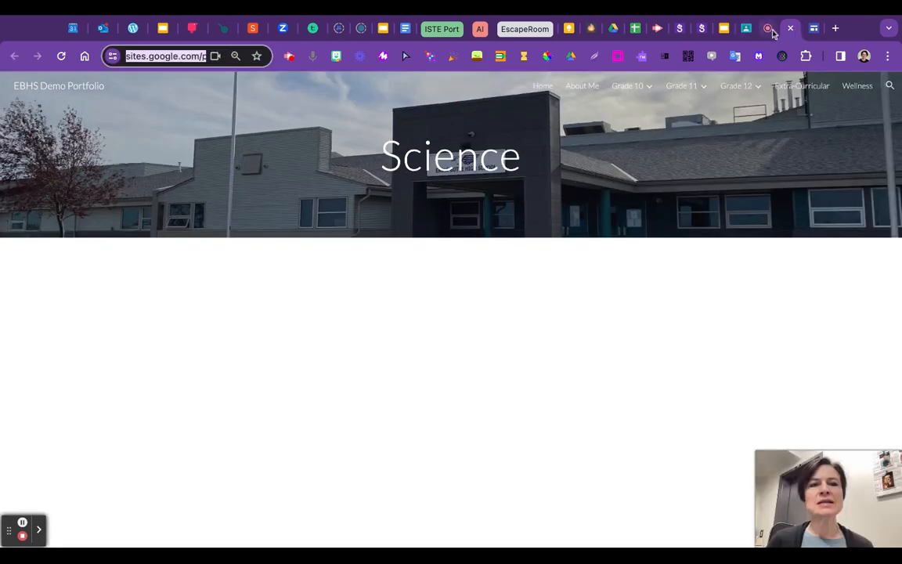
left_click(747, 30)
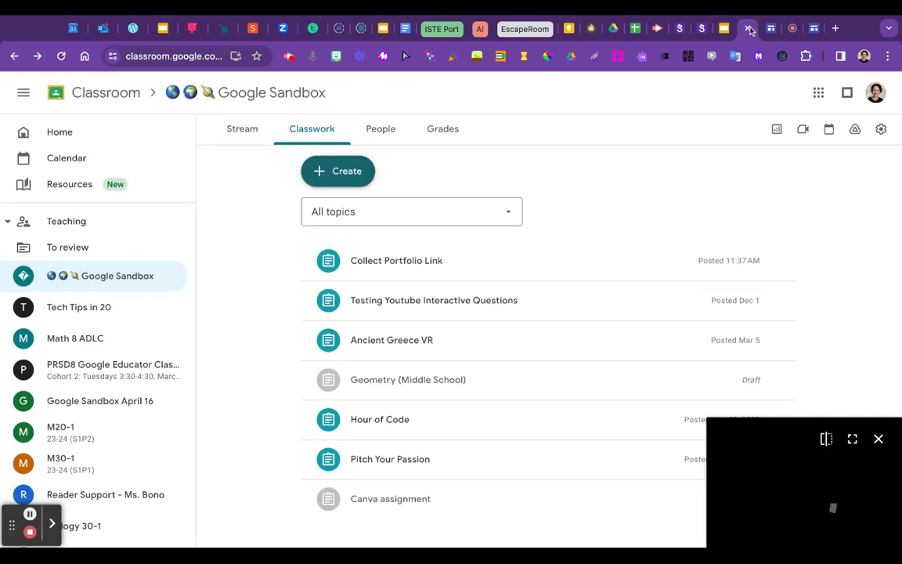
left_click(417, 269)
scroll(417, 352, "down", 4)
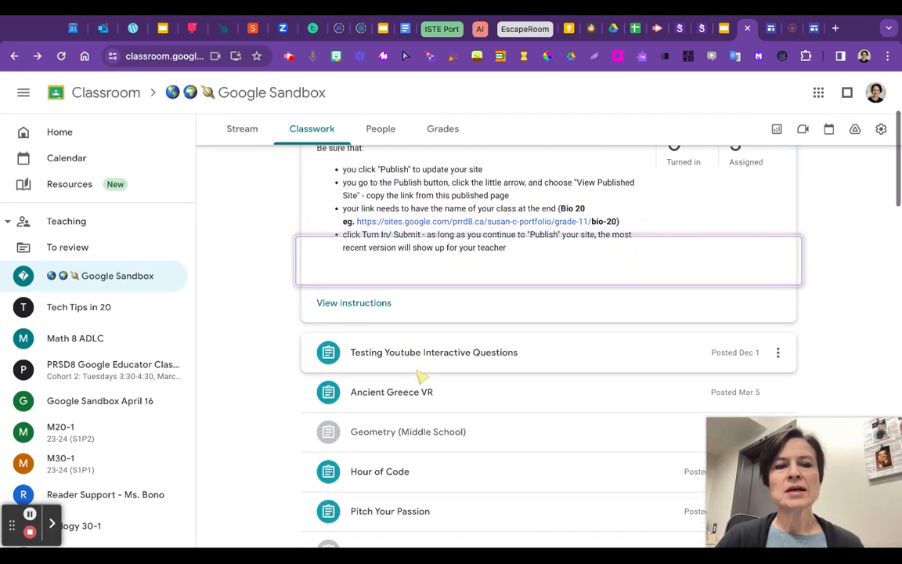
scroll(420, 360, "up", 2)
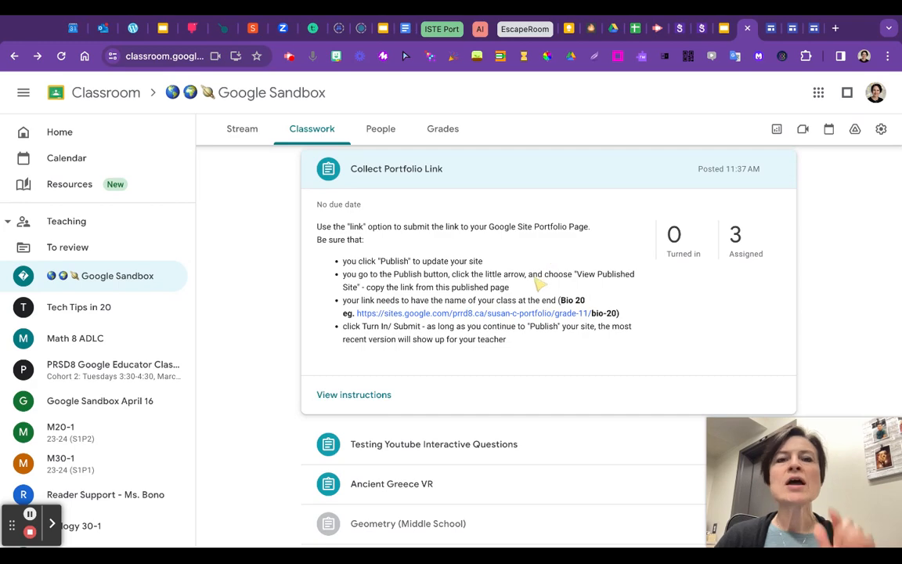
Switch back to the Google Sites editor, then review and publish the updated Science page.
left_click(771, 30)
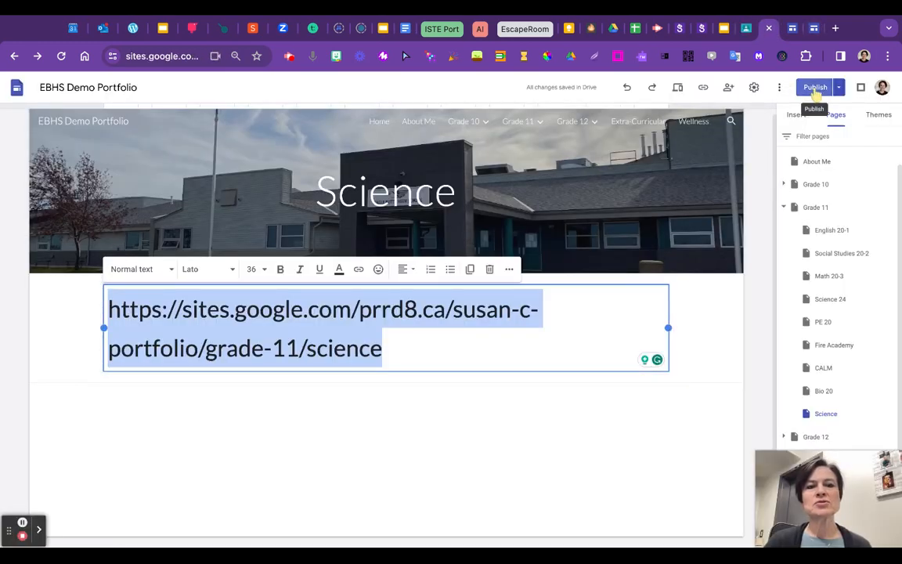
left_click(815, 89)
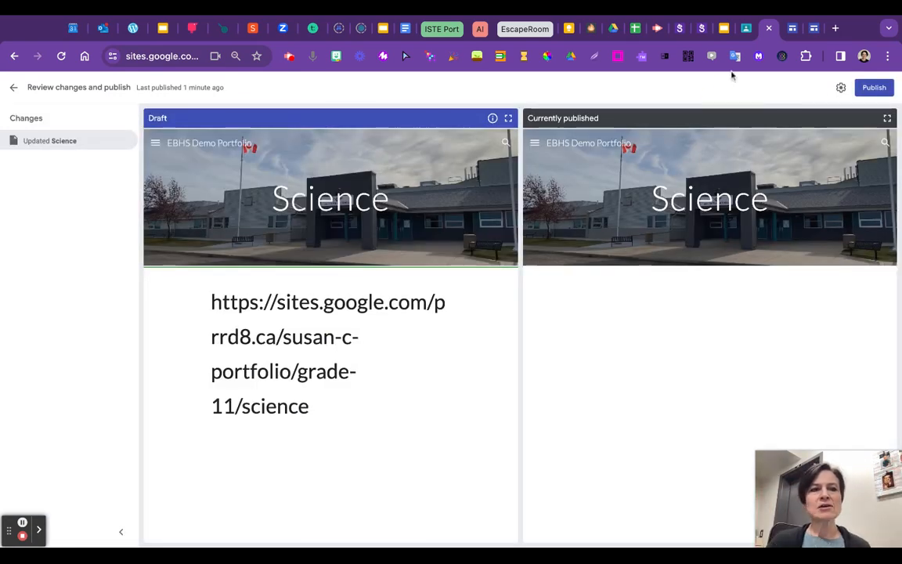
left_click(875, 88)
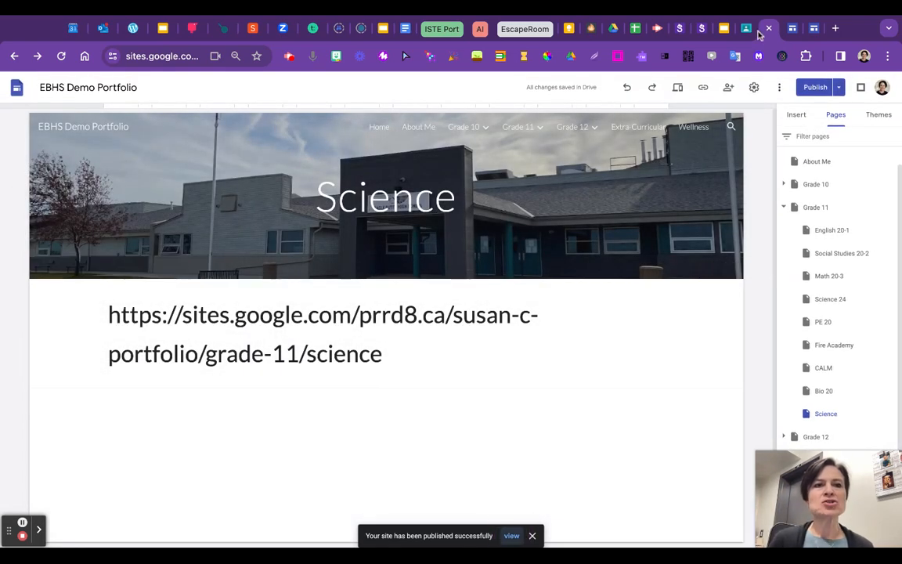
Return to Google Classroom and open the student work for the Collect Portfolio Link assignment.
left_click(746, 29)
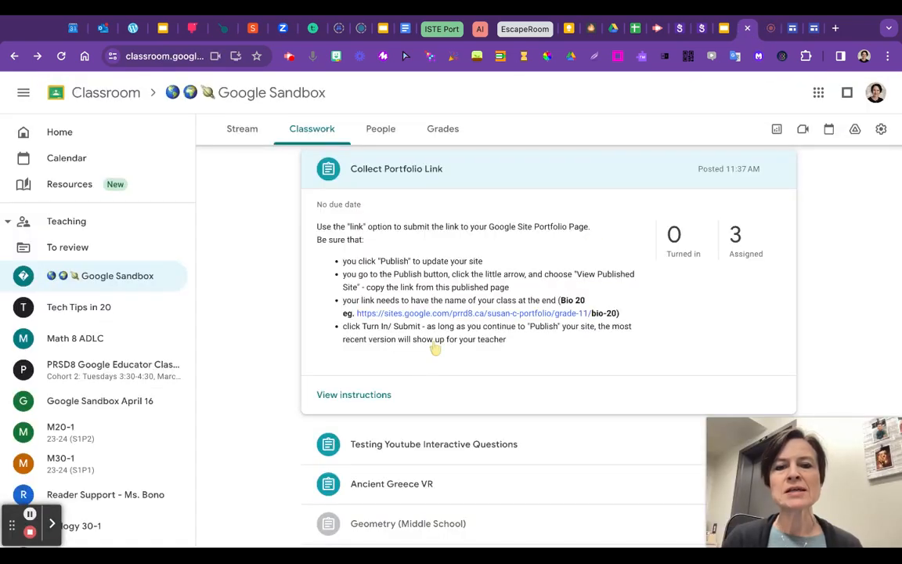
left_click(379, 395)
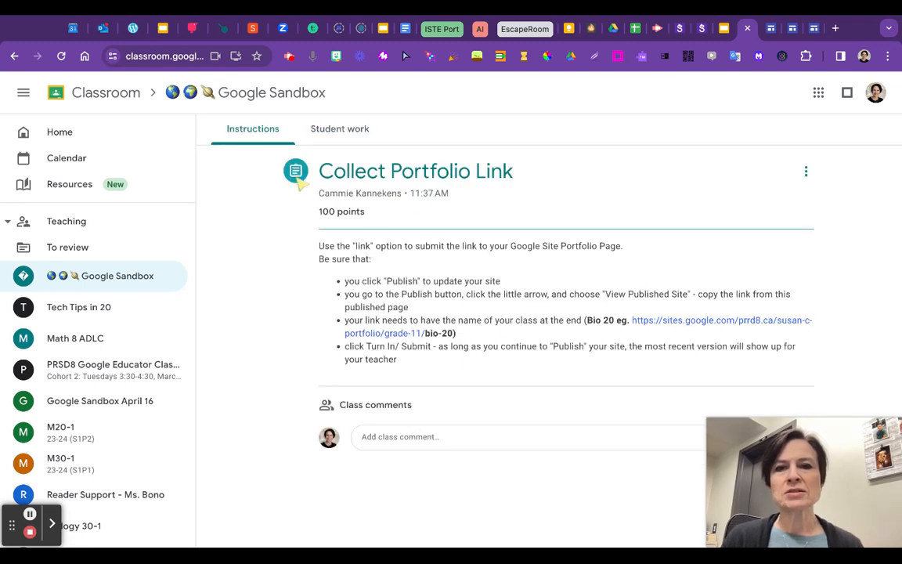
left_click(339, 128)
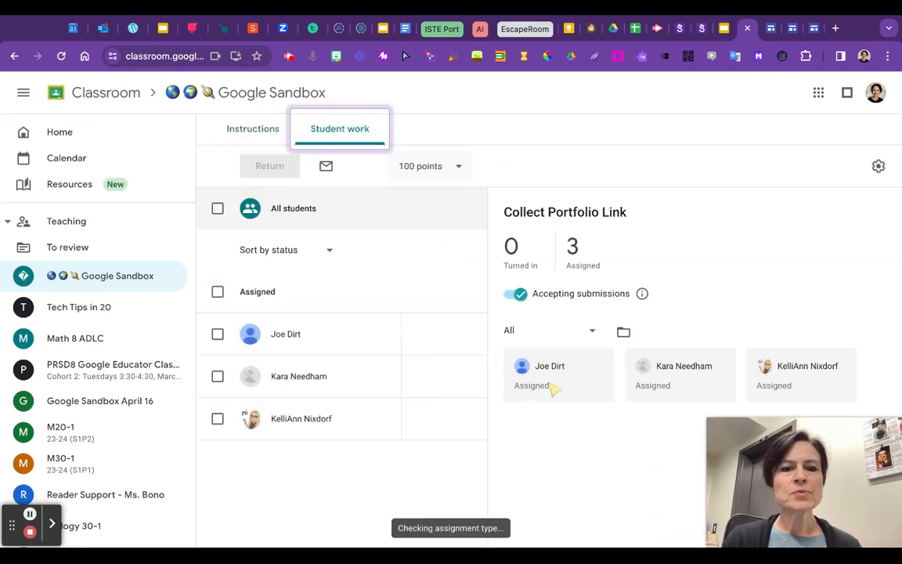